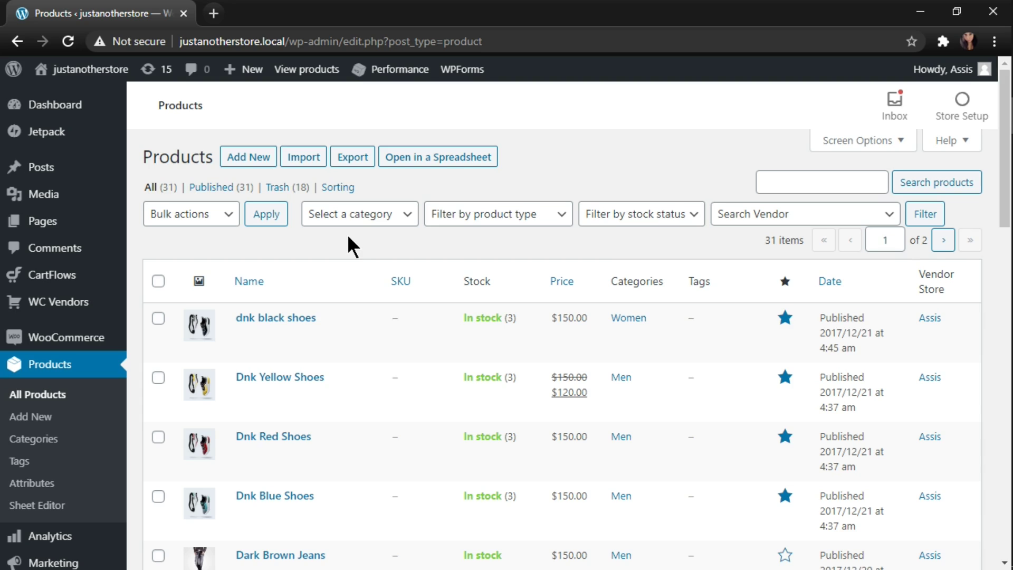
# Step: Open the products in a spreadsheet and enable advanced filters in the product search
pyautogui.click(449, 161)
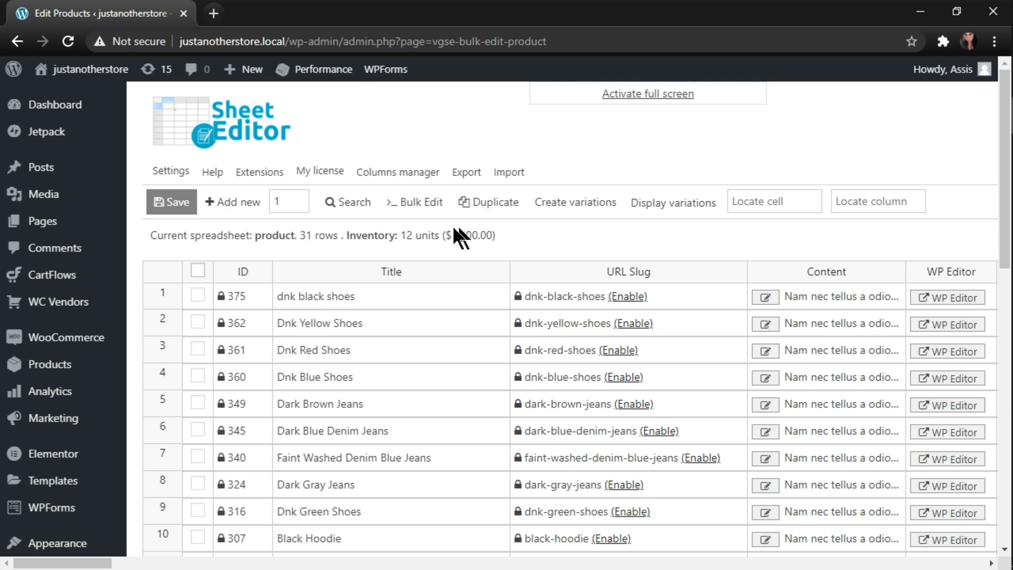
pyautogui.click(343, 198)
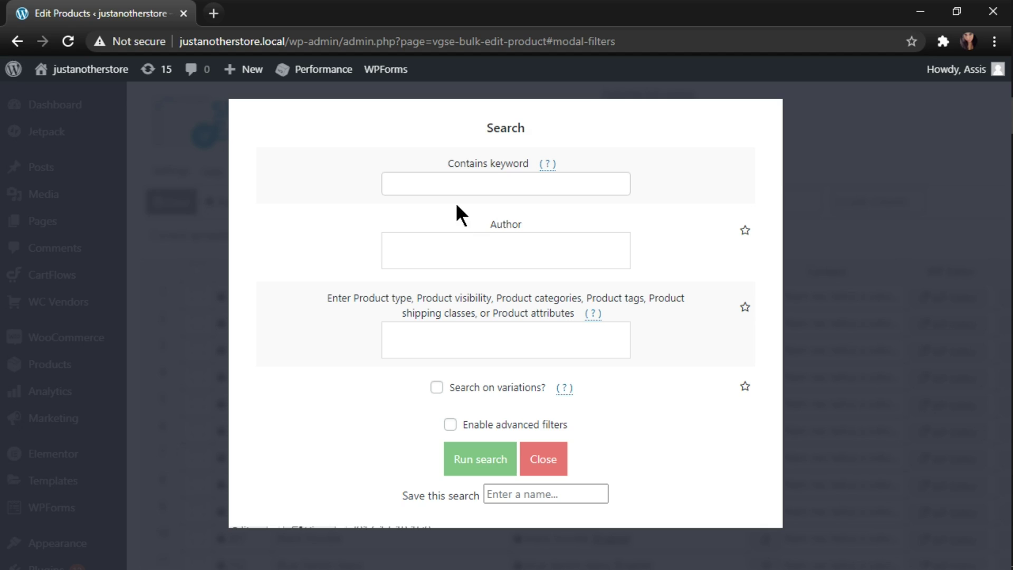
pyautogui.click(450, 425)
pyautogui.scroll(-3, 448, 422)
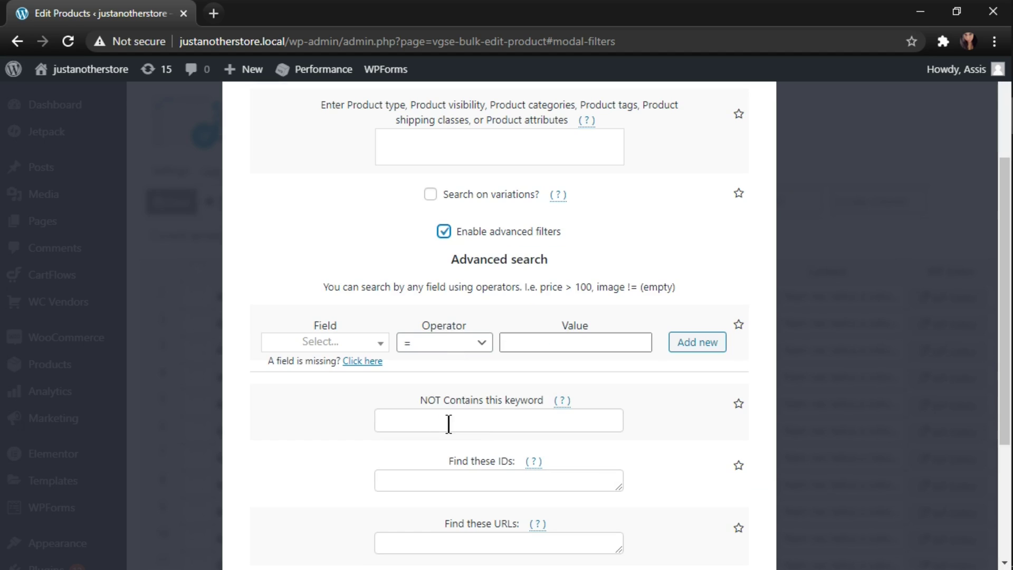
# Step: Add an advanced search condition of Total sales < 10 and run the search
pyautogui.click(316, 340)
pyautogui.write('tot')
pyautogui.click(327, 397)
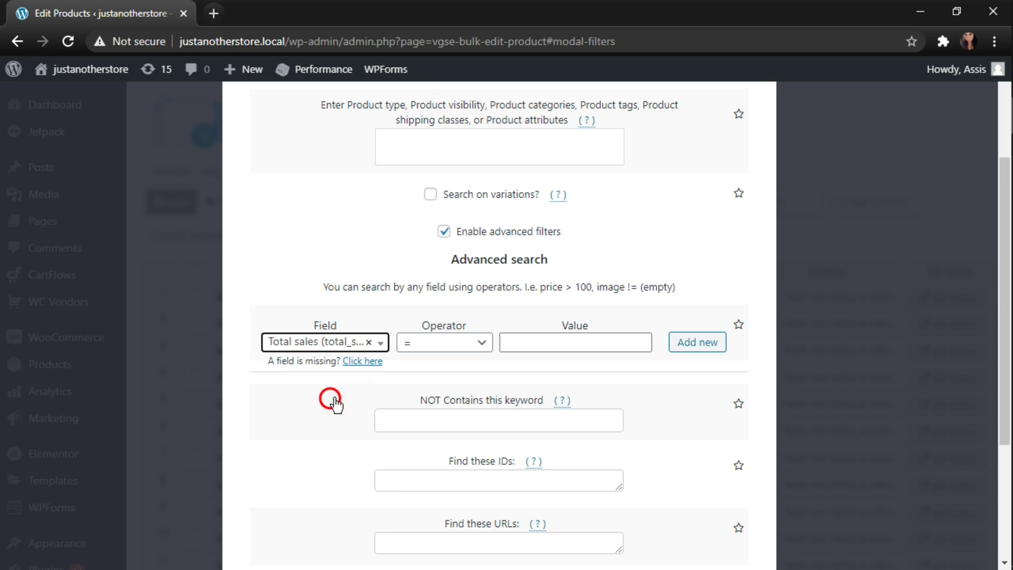
pyautogui.click(481, 344)
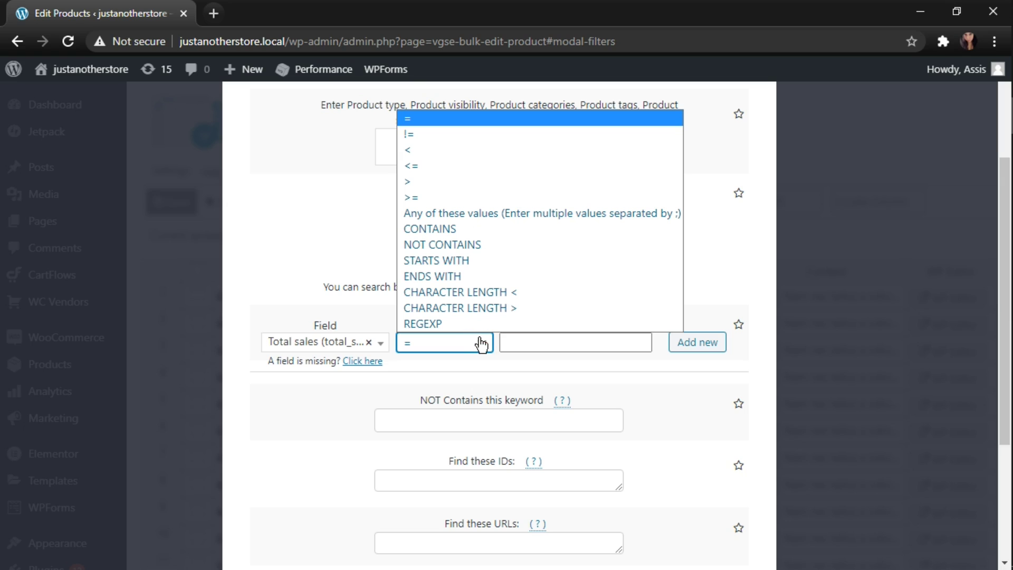
pyautogui.click(476, 150)
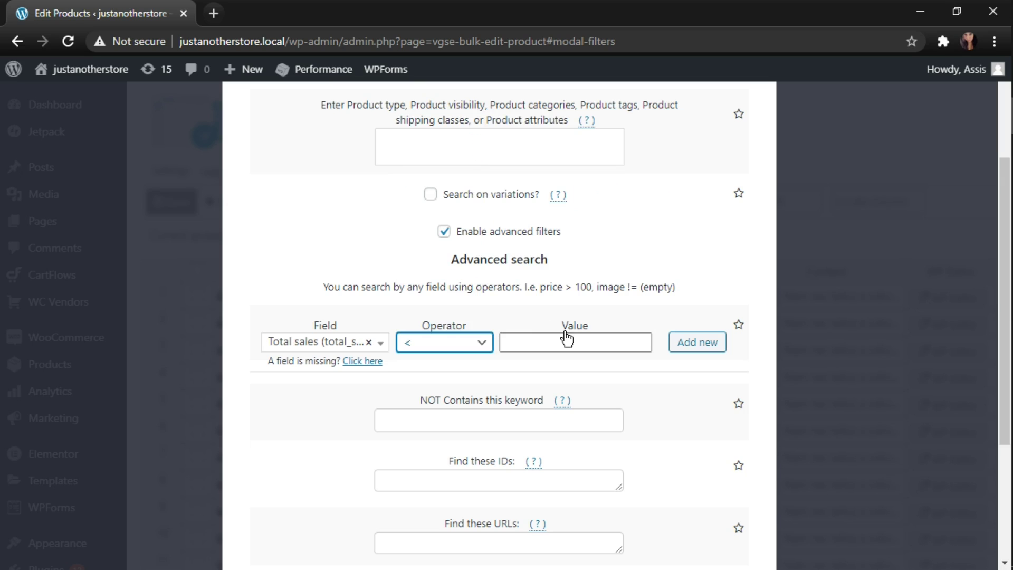
pyautogui.click(548, 336)
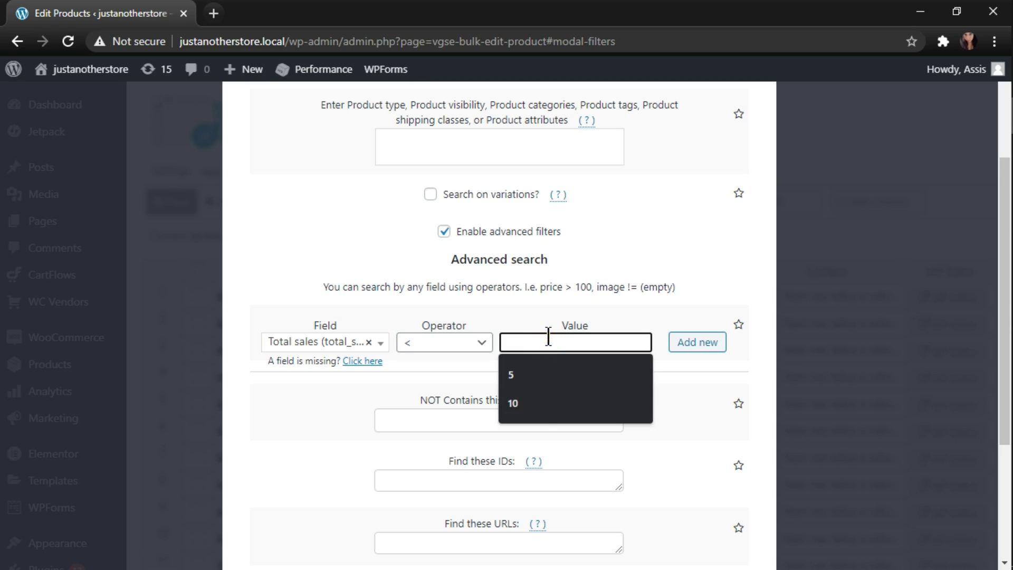
pyautogui.click(539, 399)
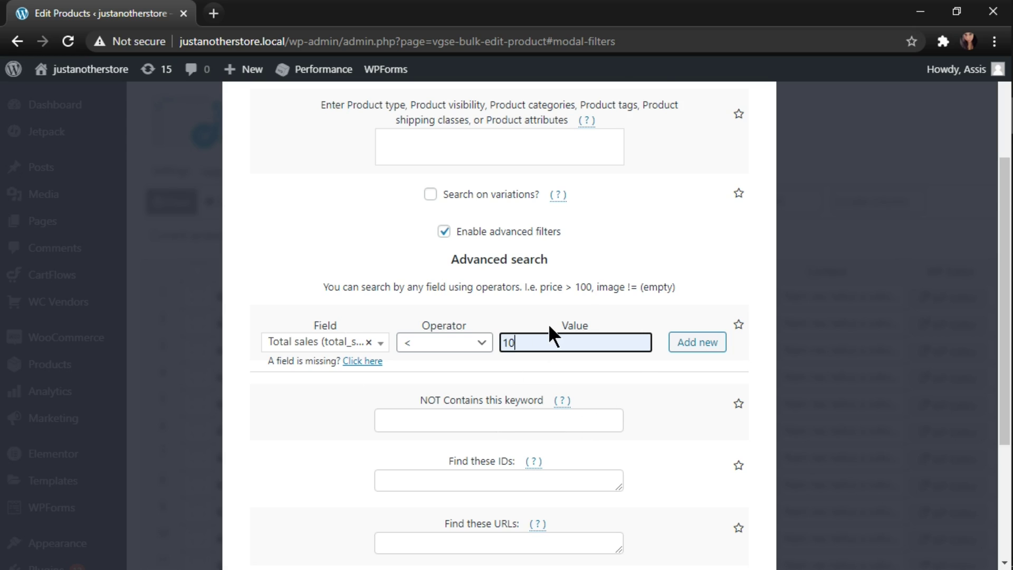
pyautogui.scroll(-3, 549, 324)
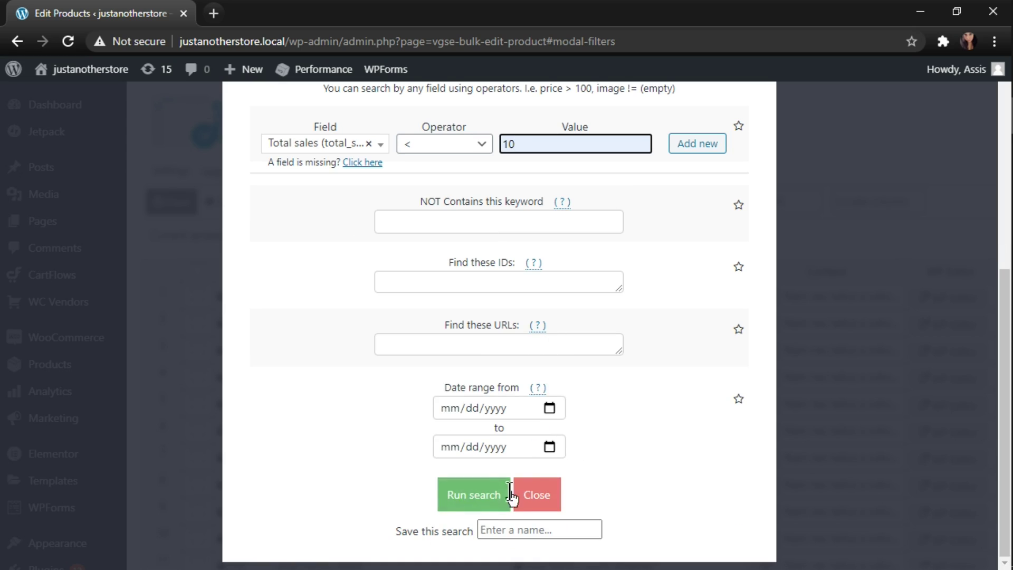
pyautogui.click(495, 503)
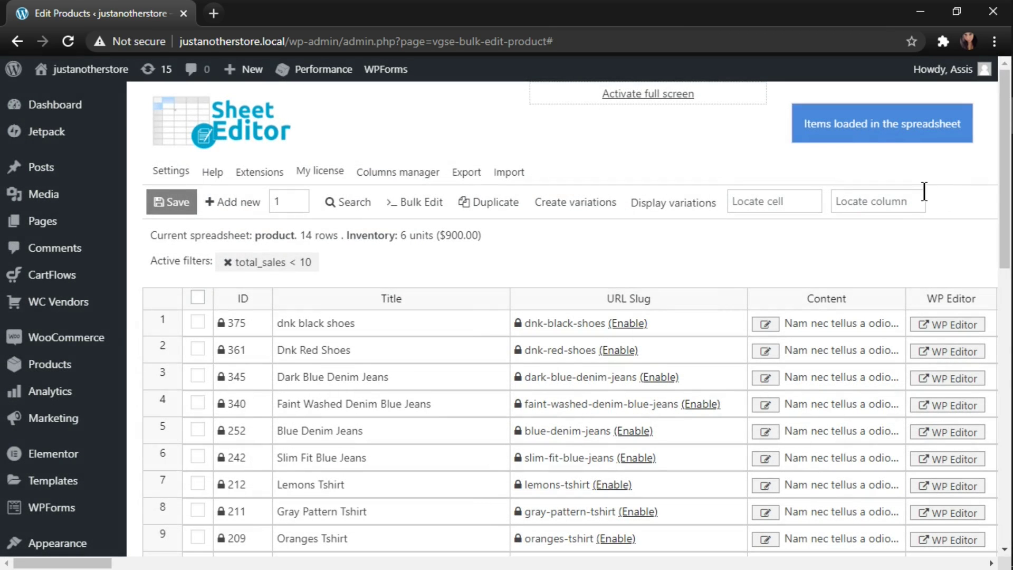
# Step: Locate the sales column in the filtered spreadsheet with the word "sales"
pyautogui.click(899, 202)
pyautogui.write('sales')
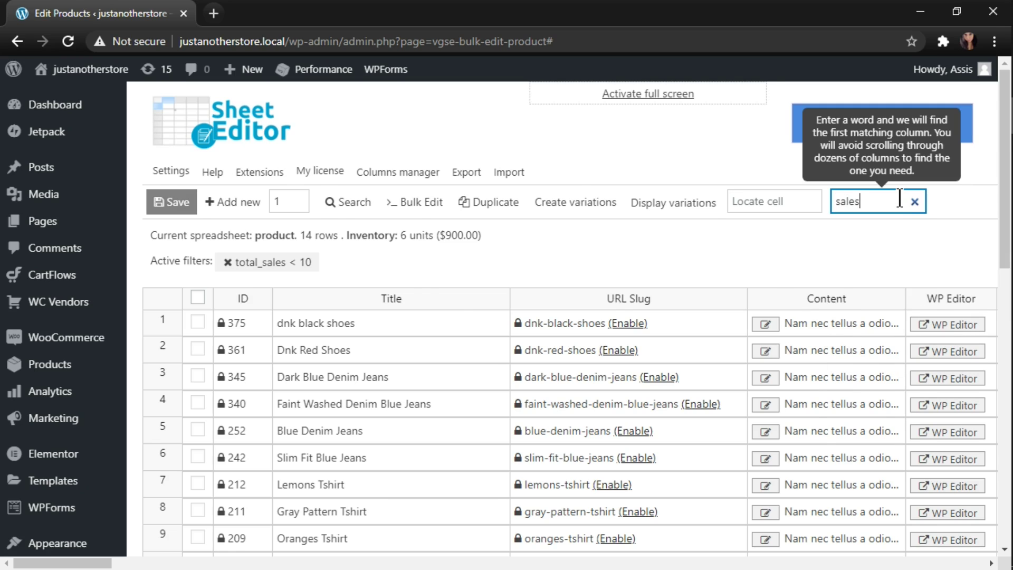
pyautogui.press('Return')
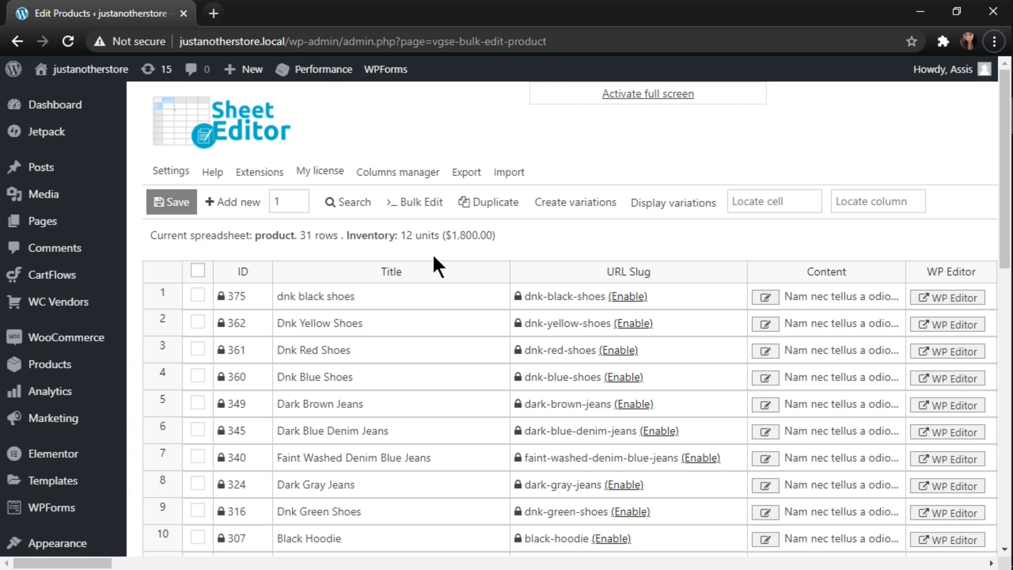
# Step: Start a new product search with the keyword "Tshirt" and advanced filters enabled
pyautogui.click(340, 195)
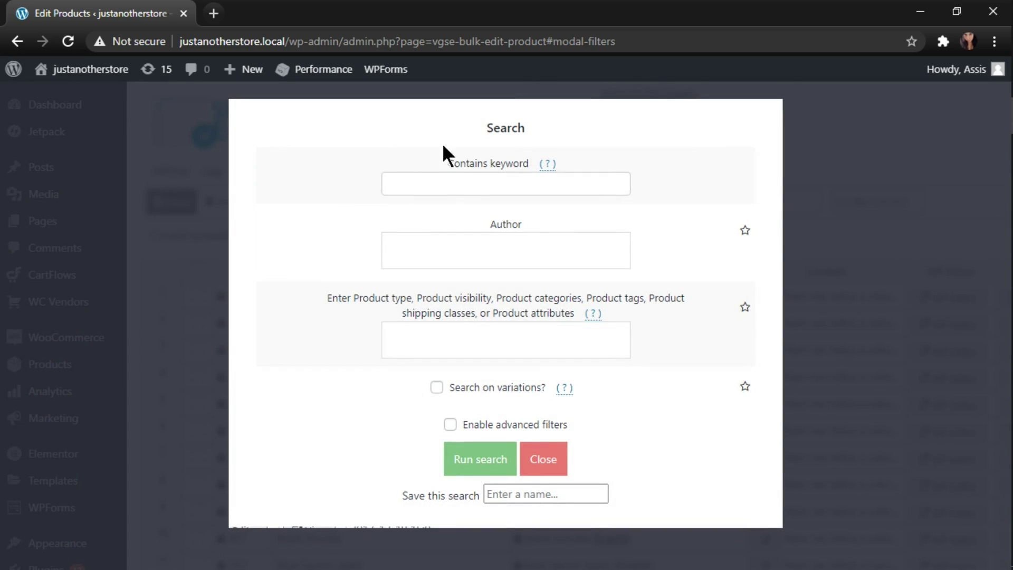
pyautogui.click(406, 181)
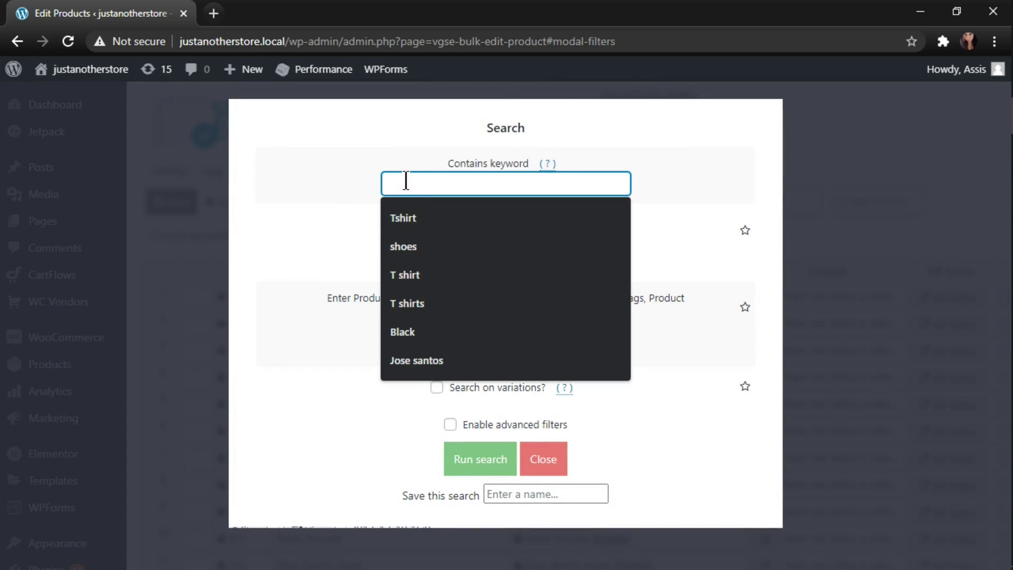
pyautogui.click(422, 217)
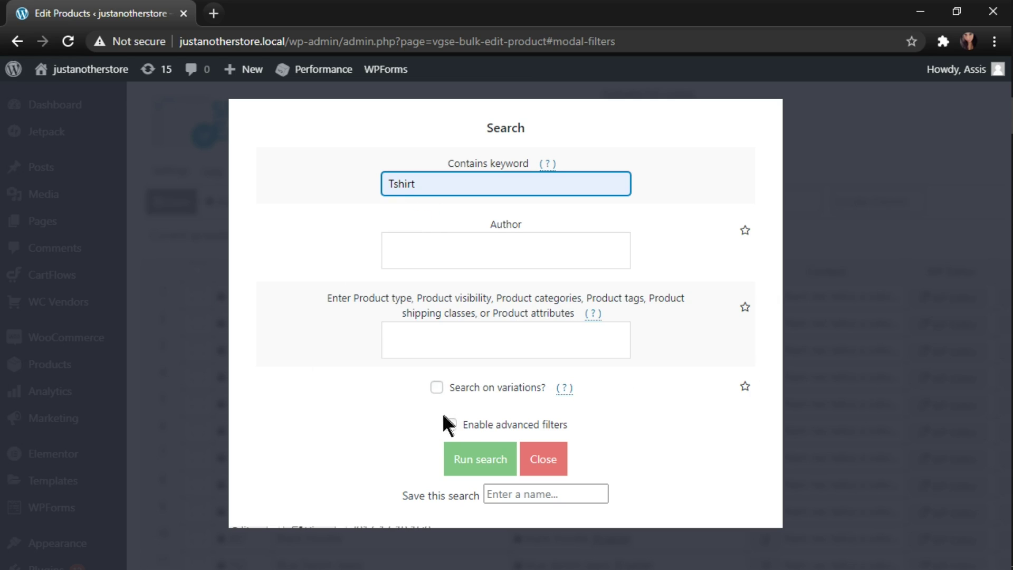
pyautogui.click(450, 425)
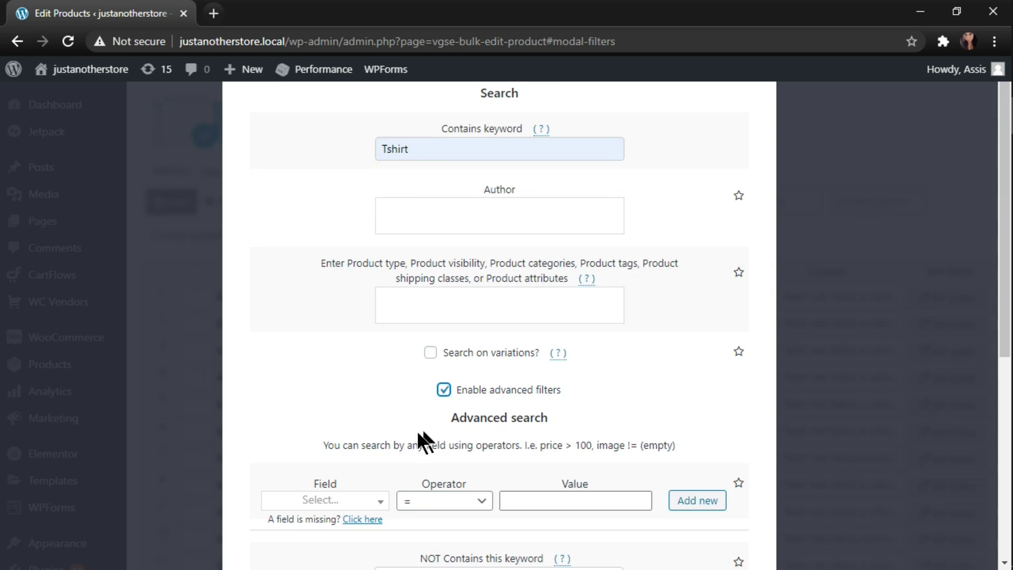
# Step: Add the condition Total sales < 5 to the Tshirt search and run it
pyautogui.scroll(-3, 369, 429)
pyautogui.click(319, 343)
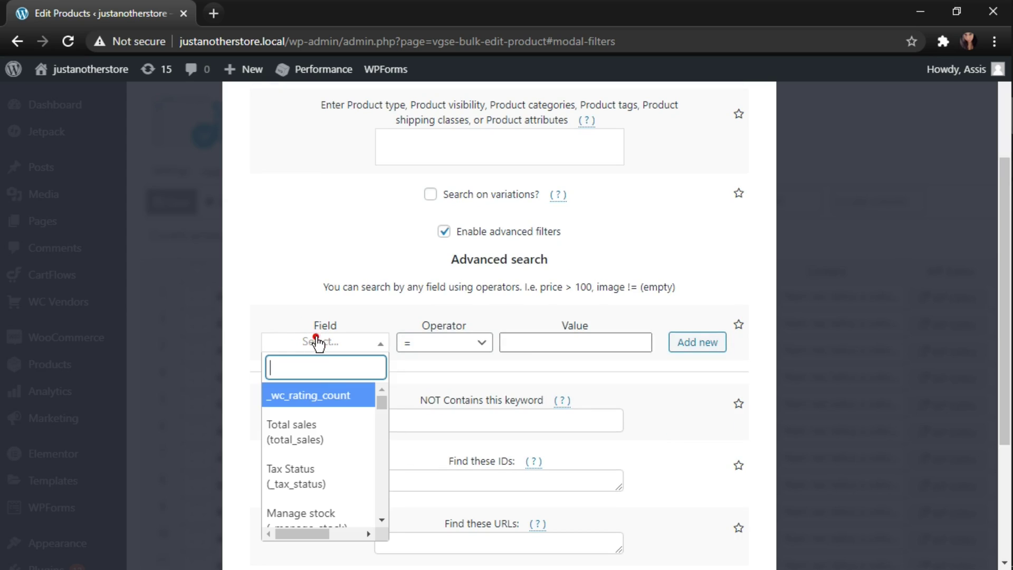
pyautogui.click(323, 443)
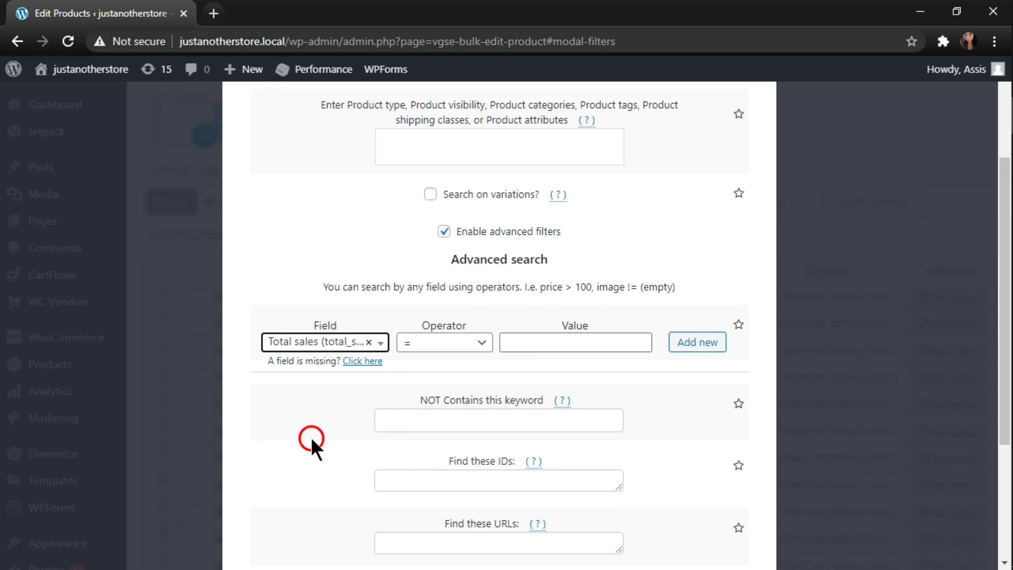
pyautogui.click(455, 343)
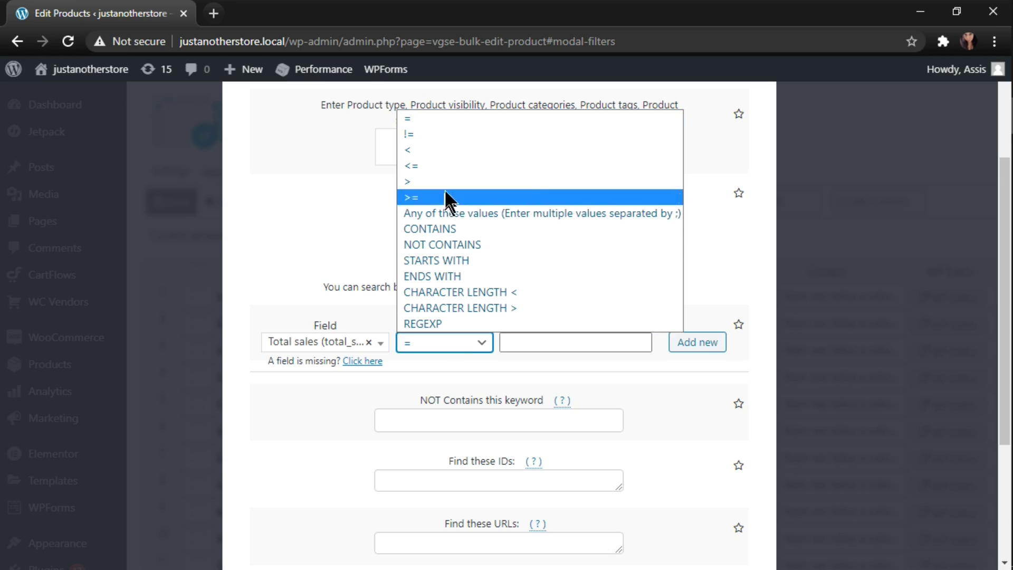
pyautogui.click(472, 152)
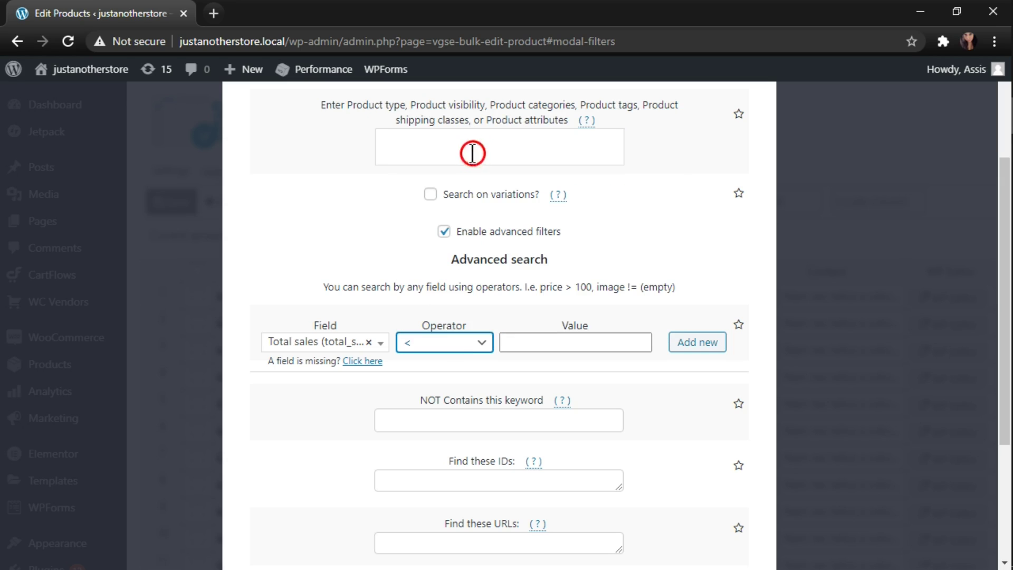
pyautogui.click(558, 341)
pyautogui.click(508, 374)
pyautogui.scroll(-4, 508, 373)
pyautogui.click(470, 490)
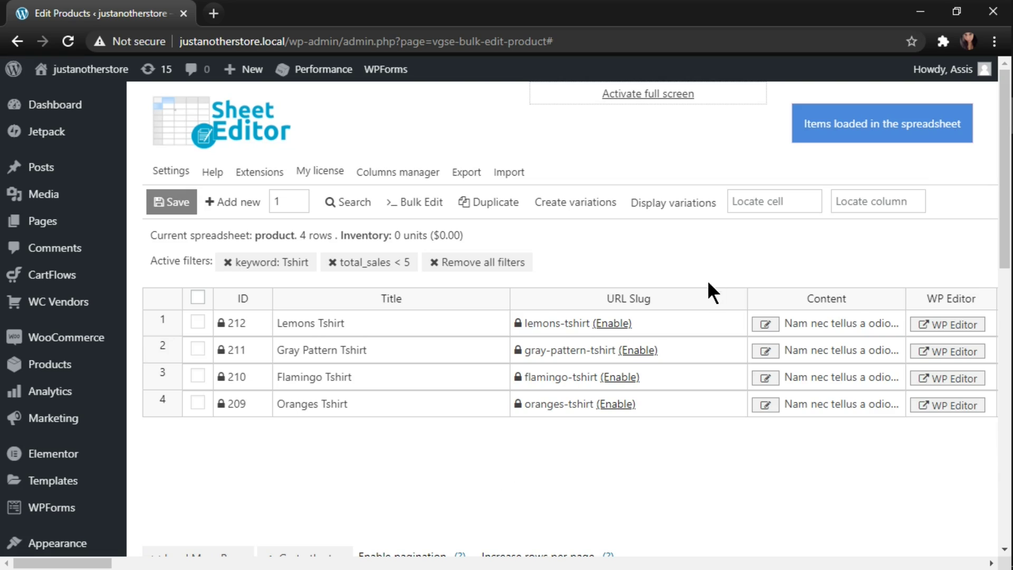
# Step: Locate the "total sales" column for the filtered T-shirts
pyautogui.click(852, 195)
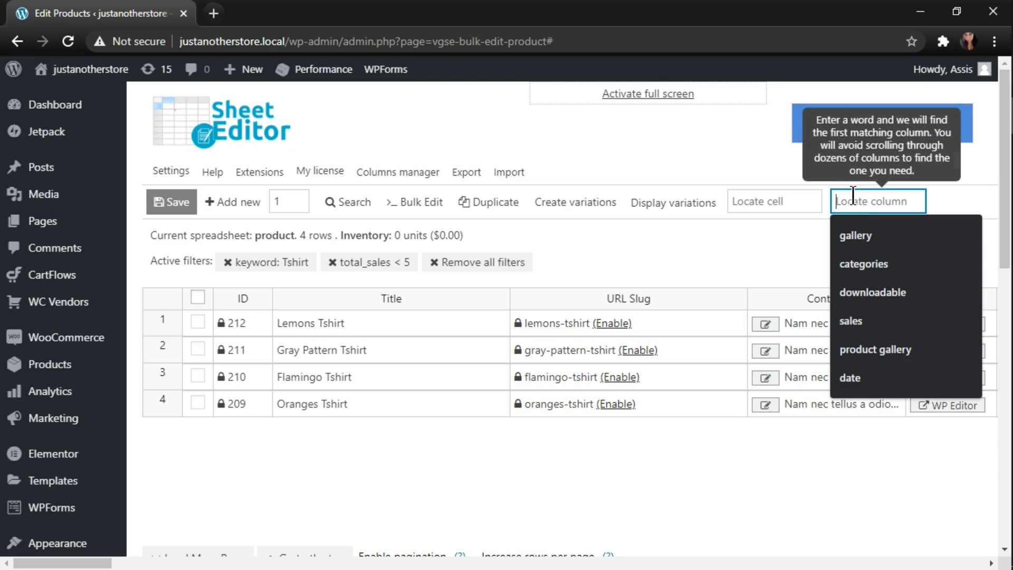
pyautogui.write('total sales')
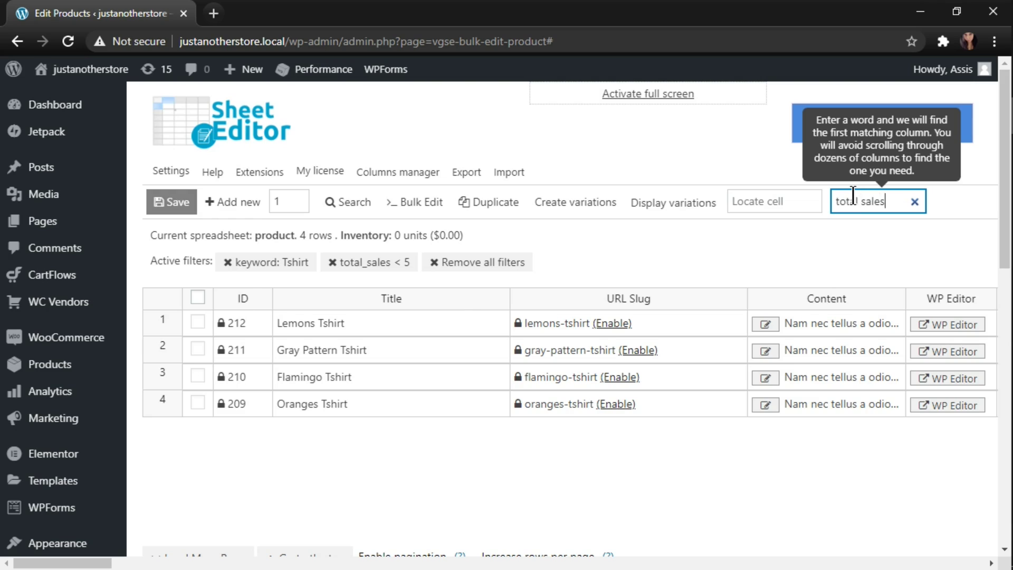
pyautogui.press('Return')
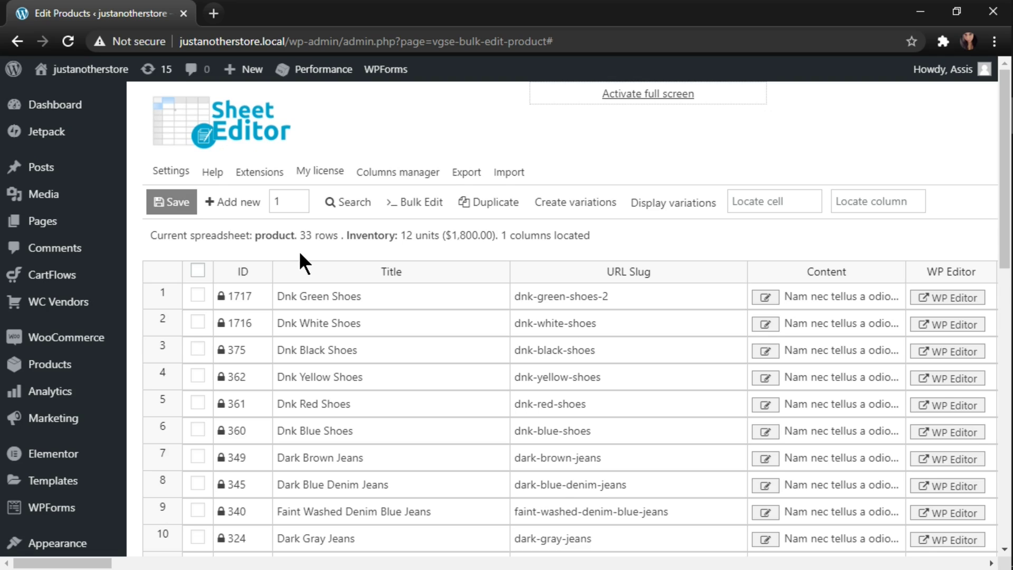
# Step: Start a new product search with the keyword "shoes" and the attribute Black (Product Color, black)
pyautogui.click(344, 204)
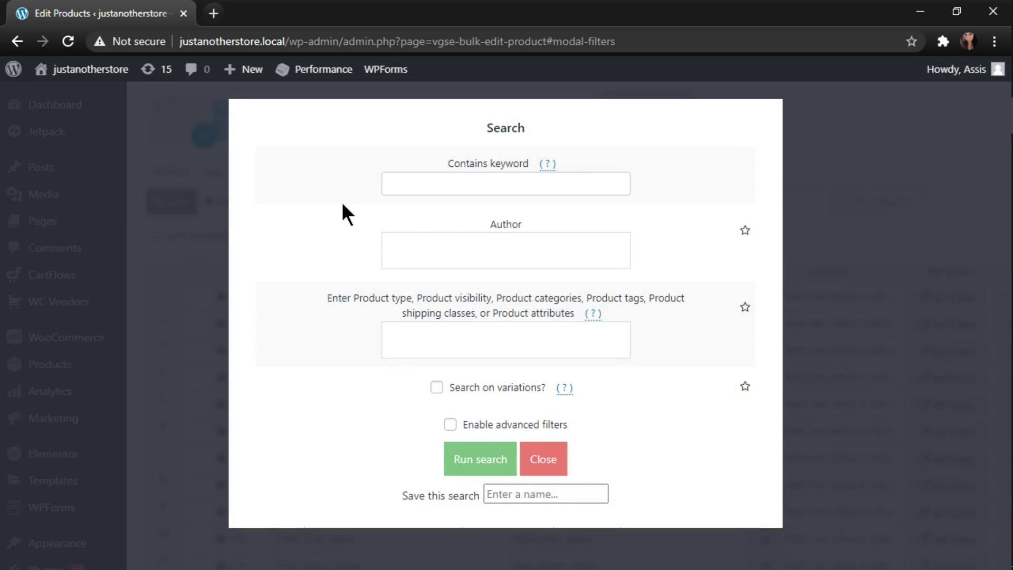
pyautogui.click(401, 182)
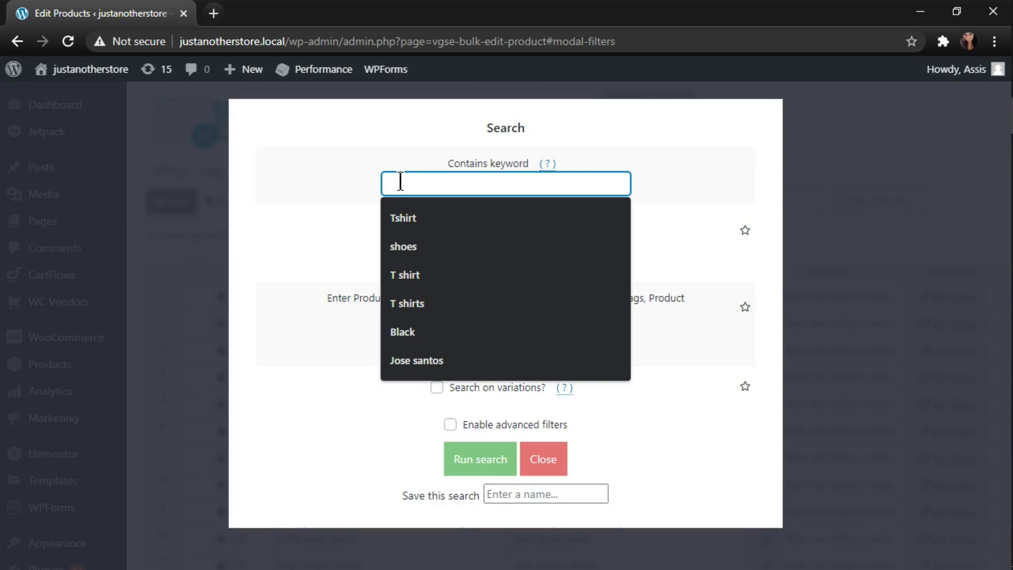
pyautogui.click(443, 247)
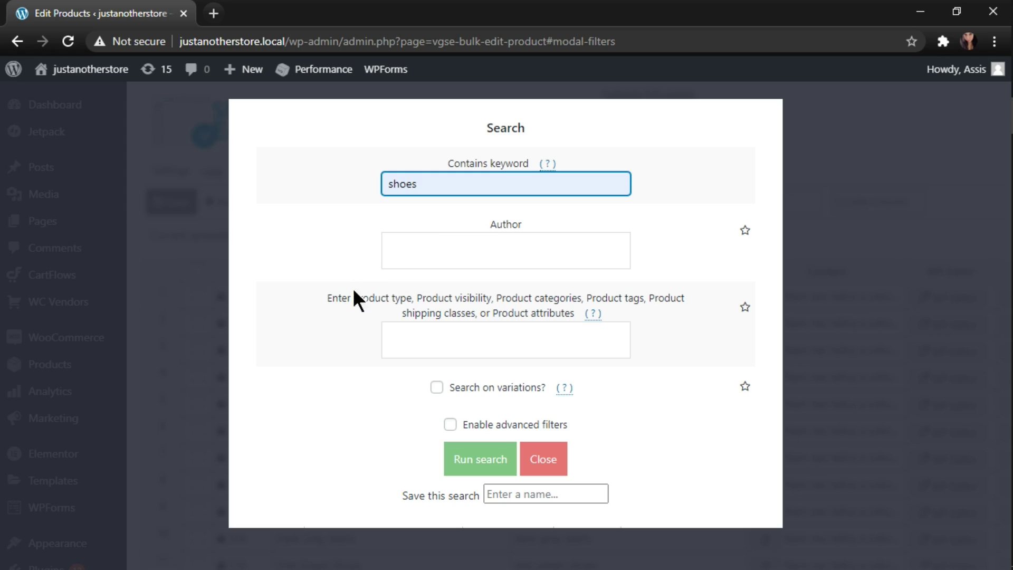
pyautogui.click(422, 339)
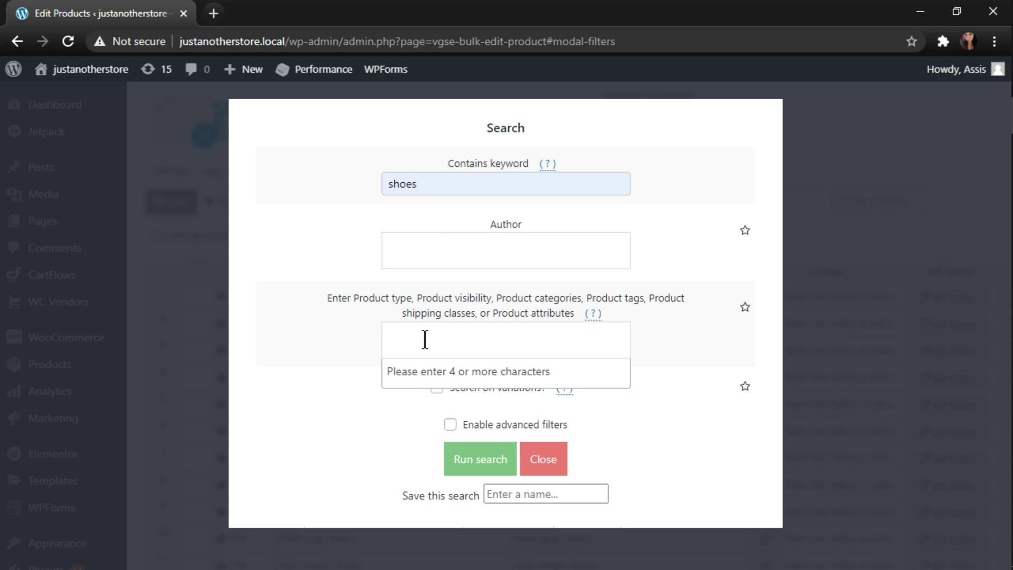
pyautogui.write('black')
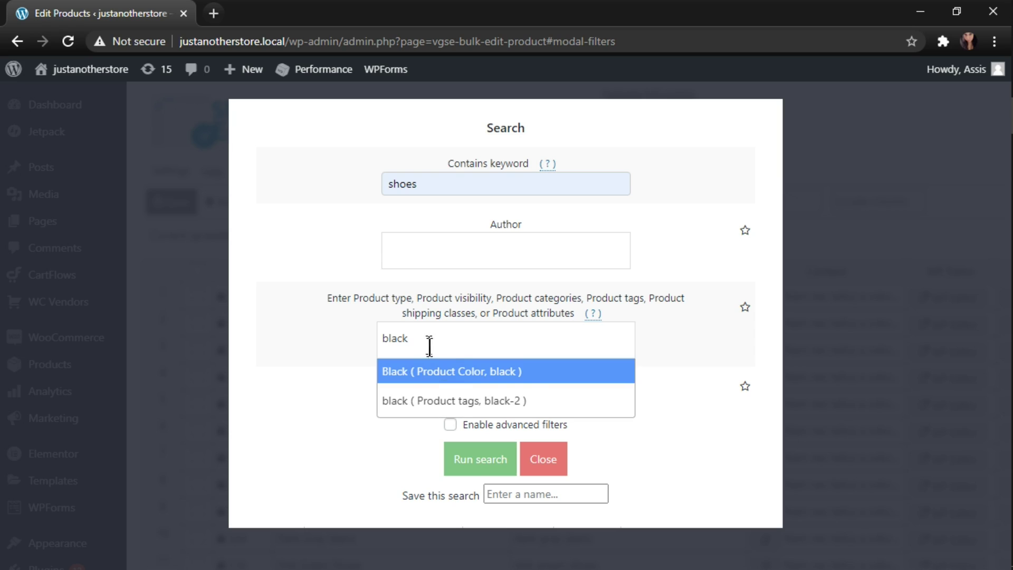
pyautogui.click(441, 373)
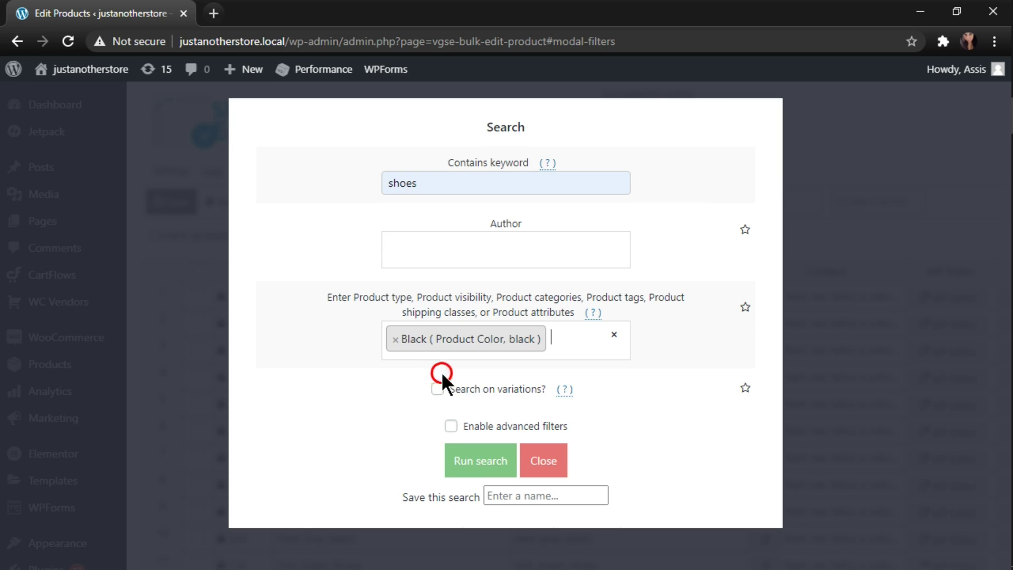
# Step: Enable advanced filters for the black shoes search, add the condition Total sales < 5, and run it
pyautogui.click(451, 428)
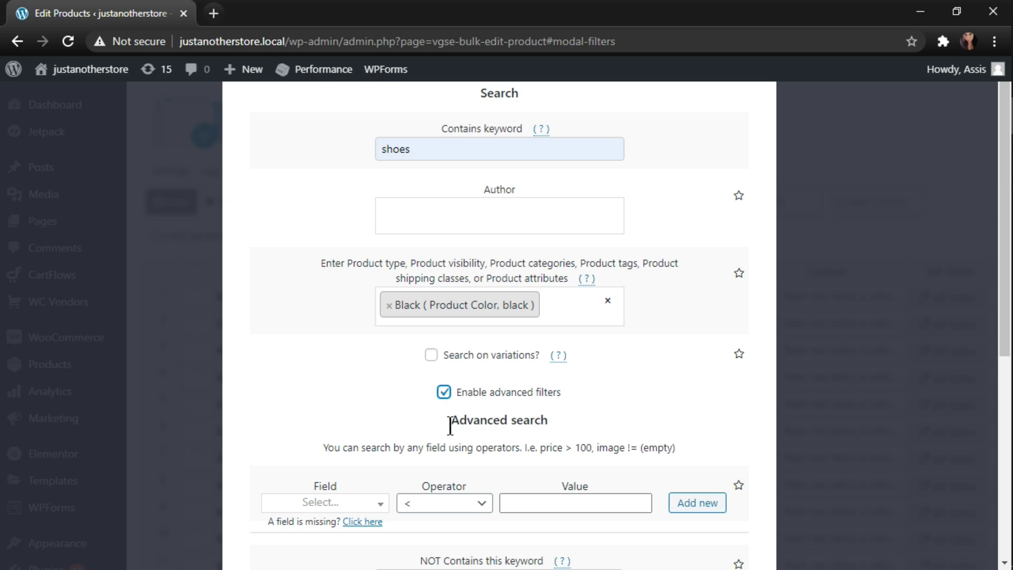
pyautogui.scroll(-2, 451, 424)
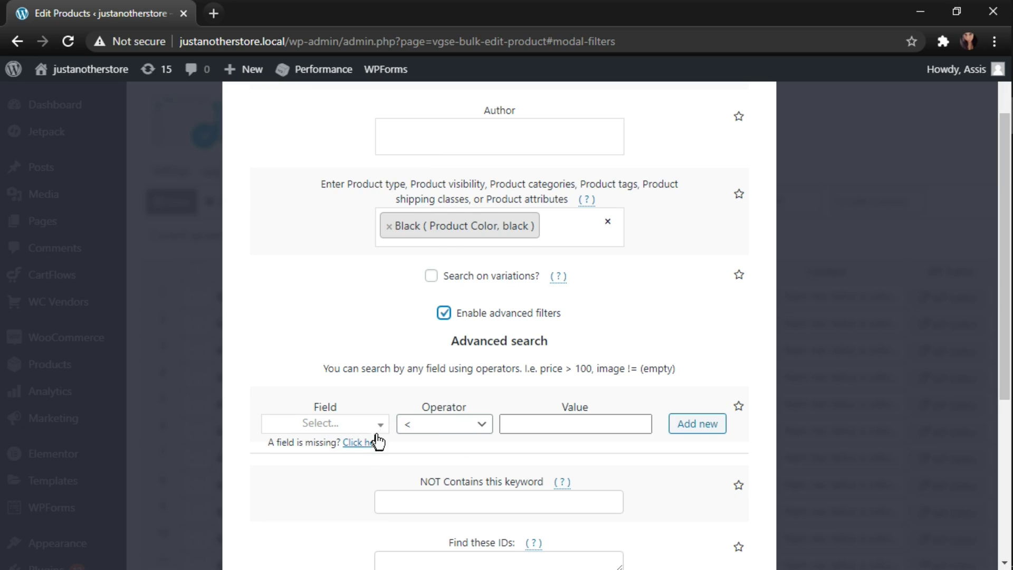
pyautogui.click(341, 424)
pyautogui.click(330, 317)
pyautogui.click(438, 424)
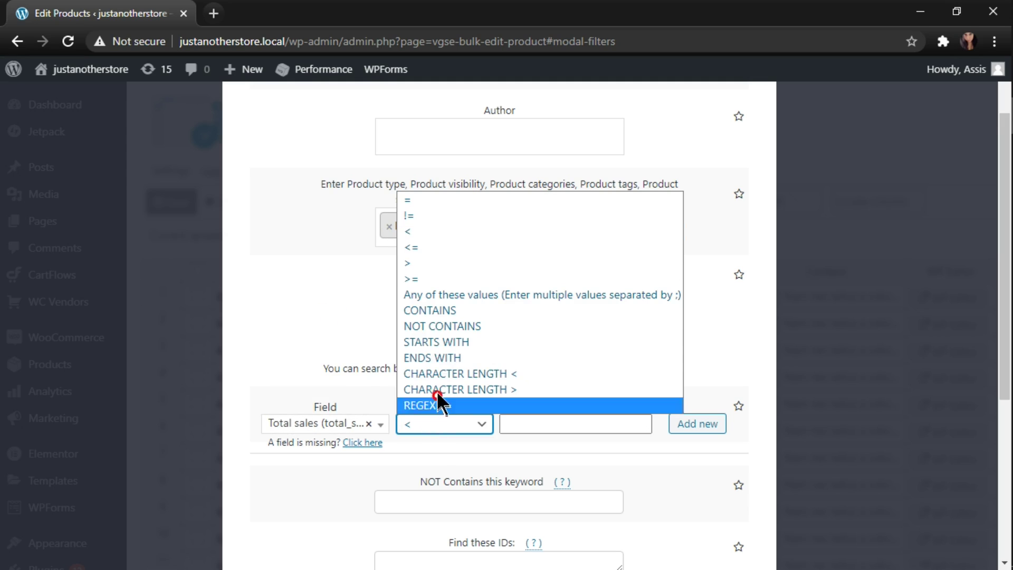
pyautogui.click(455, 231)
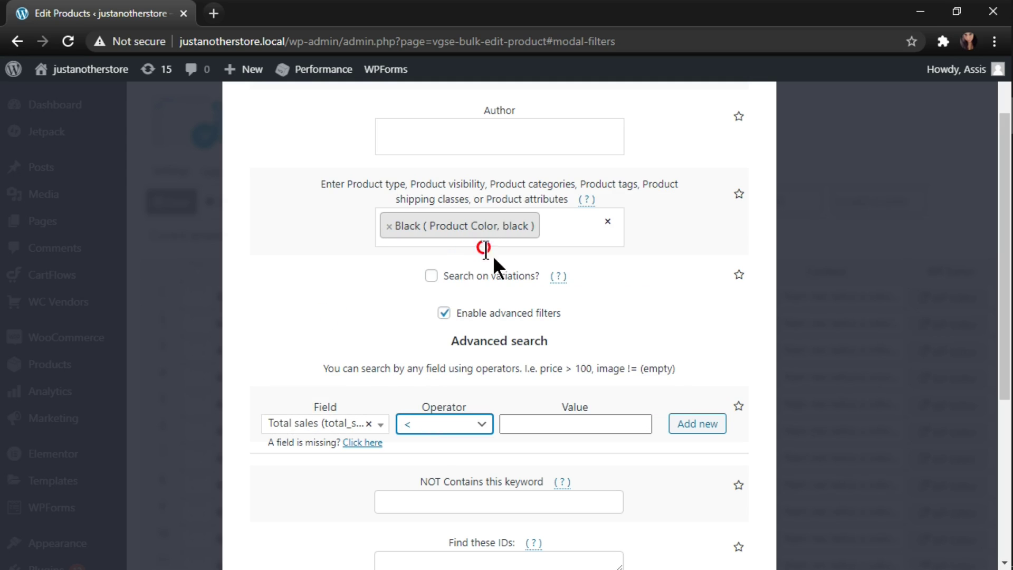
pyautogui.click(557, 424)
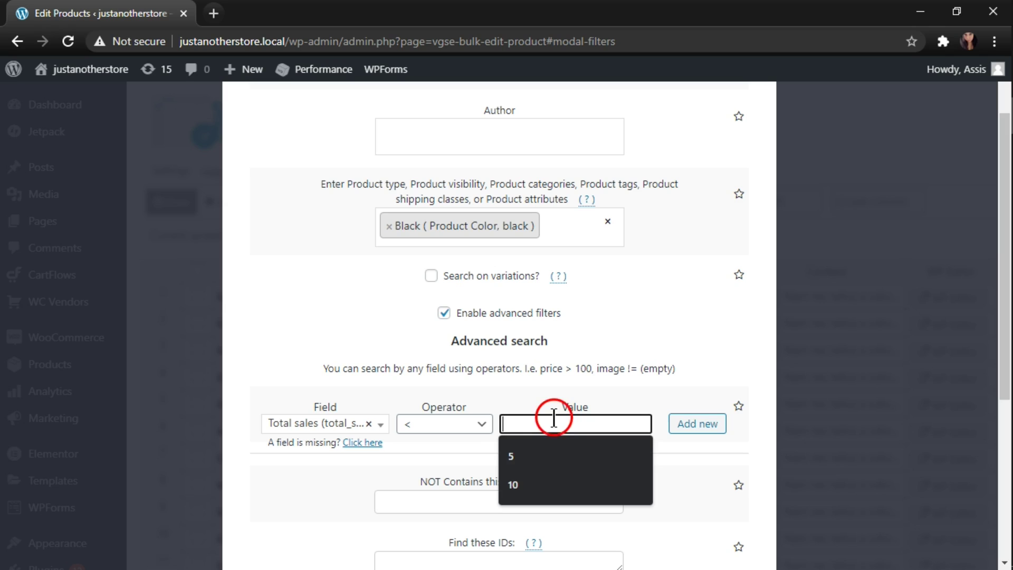
pyautogui.click(548, 456)
pyautogui.scroll(-2, 544, 440)
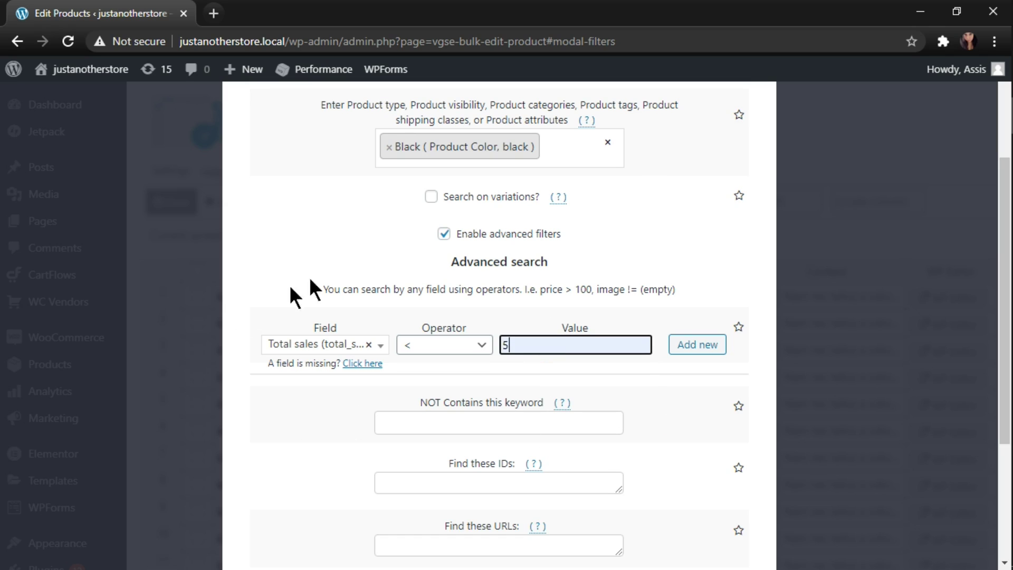
pyautogui.scroll(-4, 476, 301)
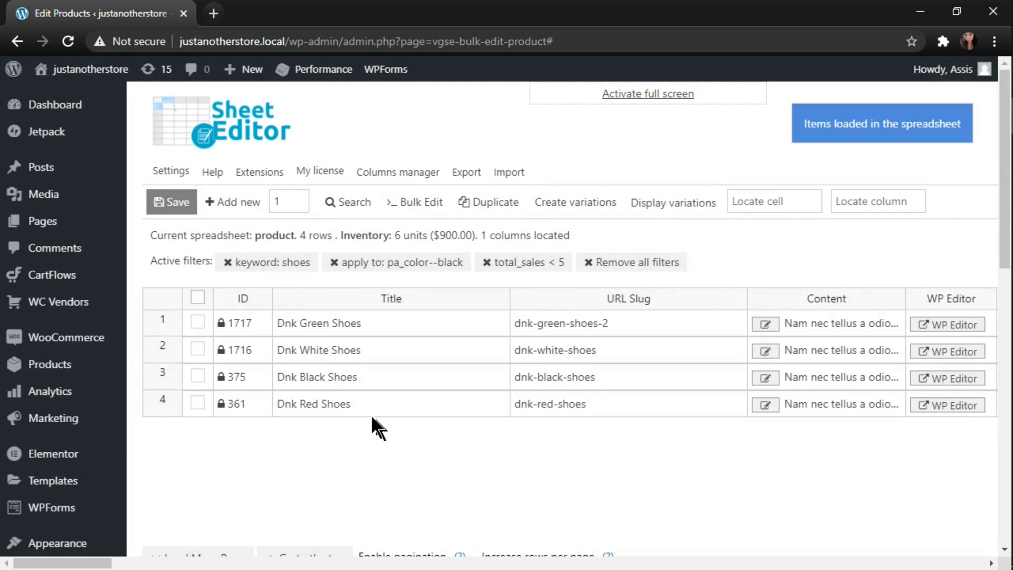
# Step: Locate the "total sales" column for the filtered shoes
pyautogui.click(863, 203)
pyautogui.write('tot')
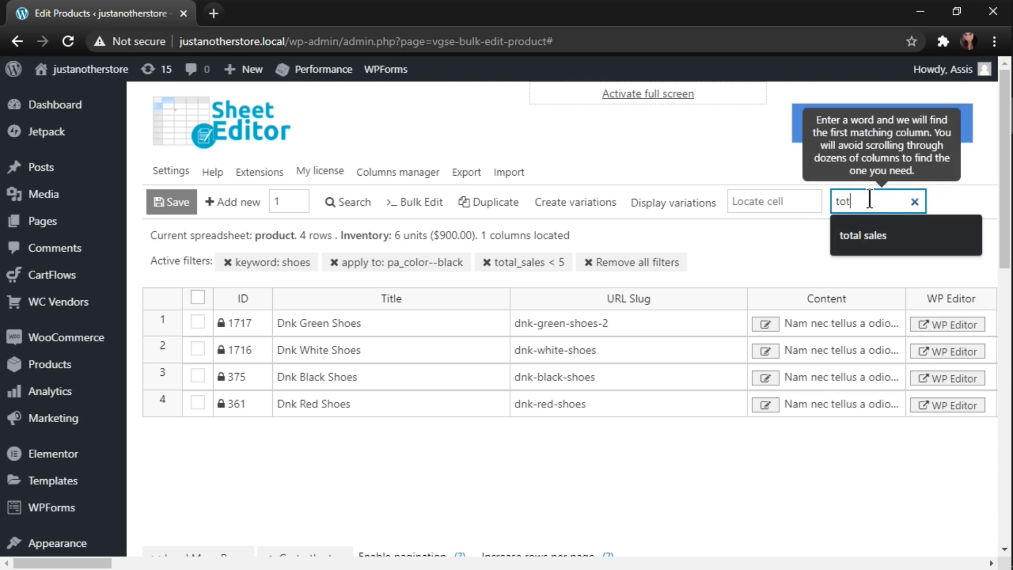
pyautogui.click(875, 234)
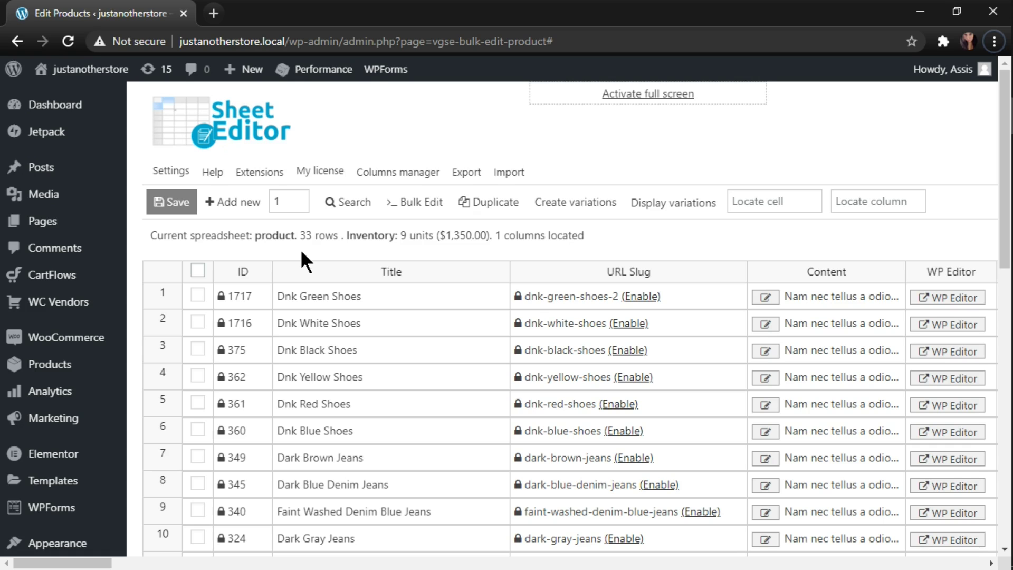
# Step: Start a new product search filtered by the author whose first name begins with "d", with advanced filters enabled
pyautogui.click(367, 202)
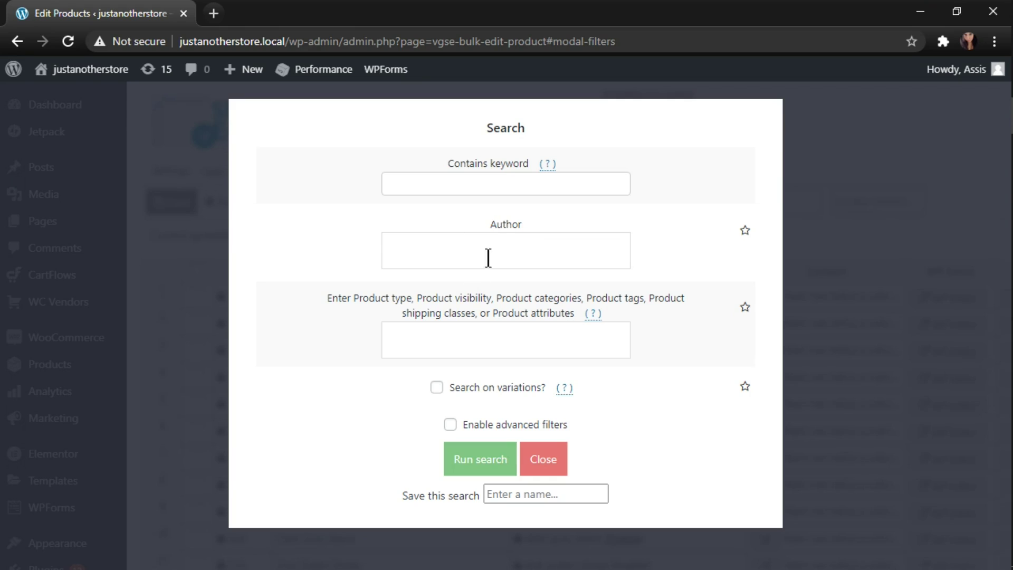
pyautogui.click(429, 250)
pyautogui.write('dA')
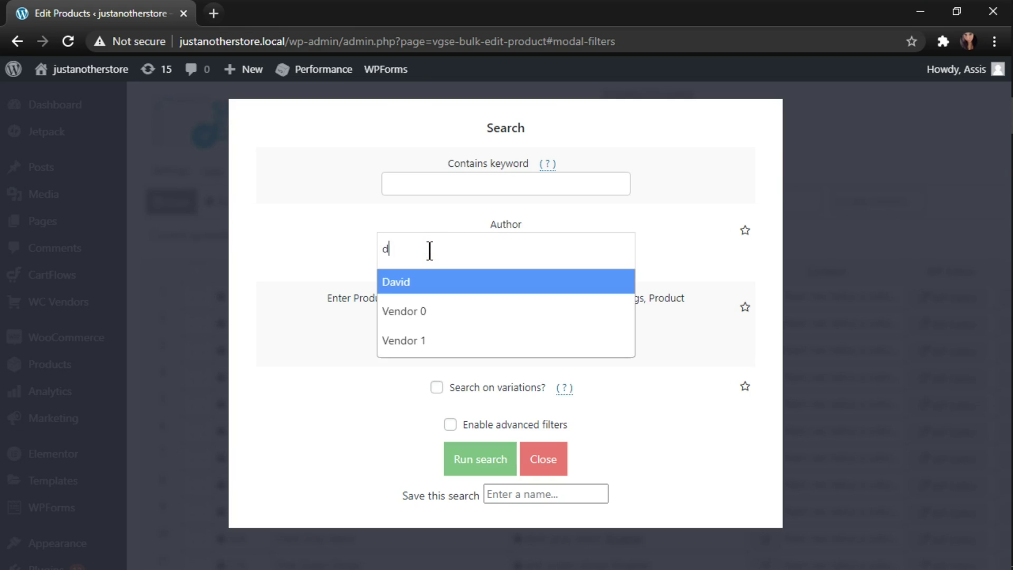
pyautogui.click(416, 289)
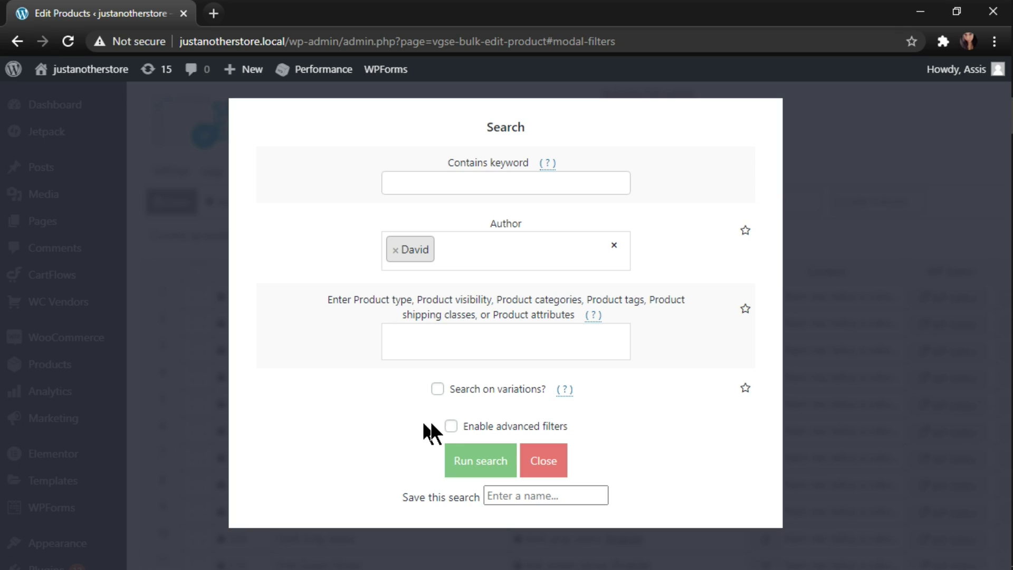
pyautogui.click(451, 426)
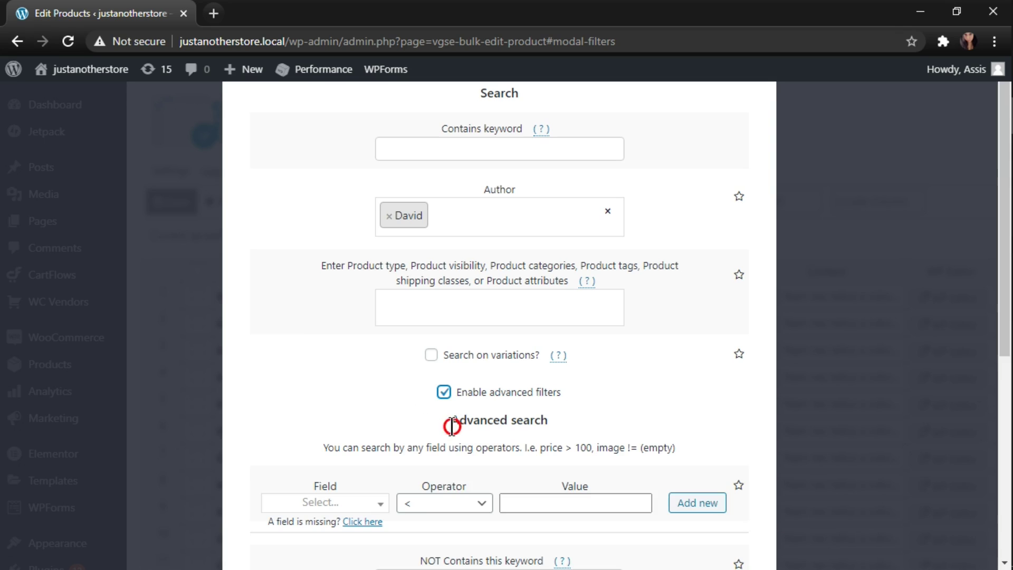
# Step: Add the condition Total sales < 5 to the author search and run it
pyautogui.click(364, 504)
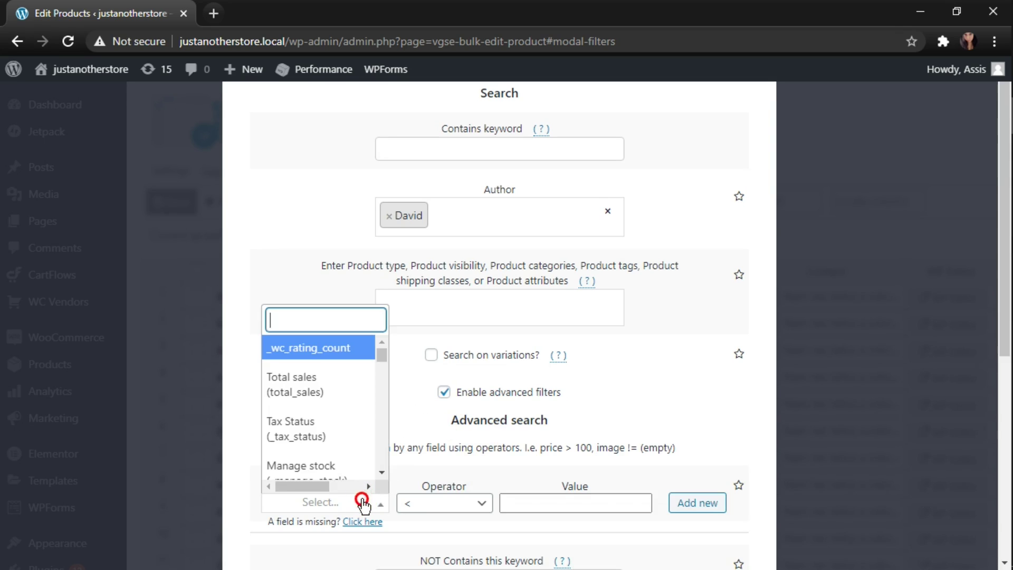
pyautogui.click(332, 386)
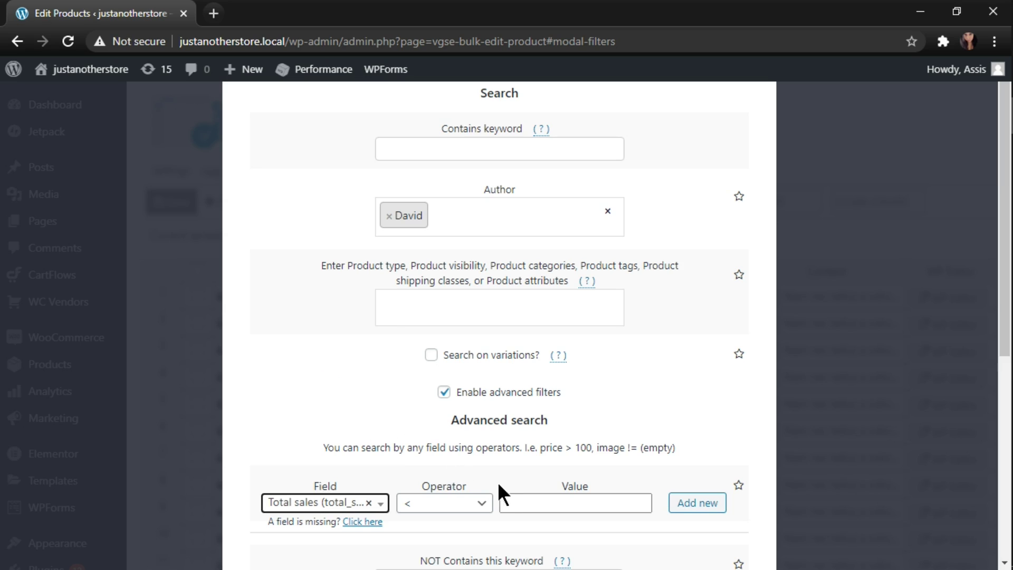
pyautogui.click(525, 503)
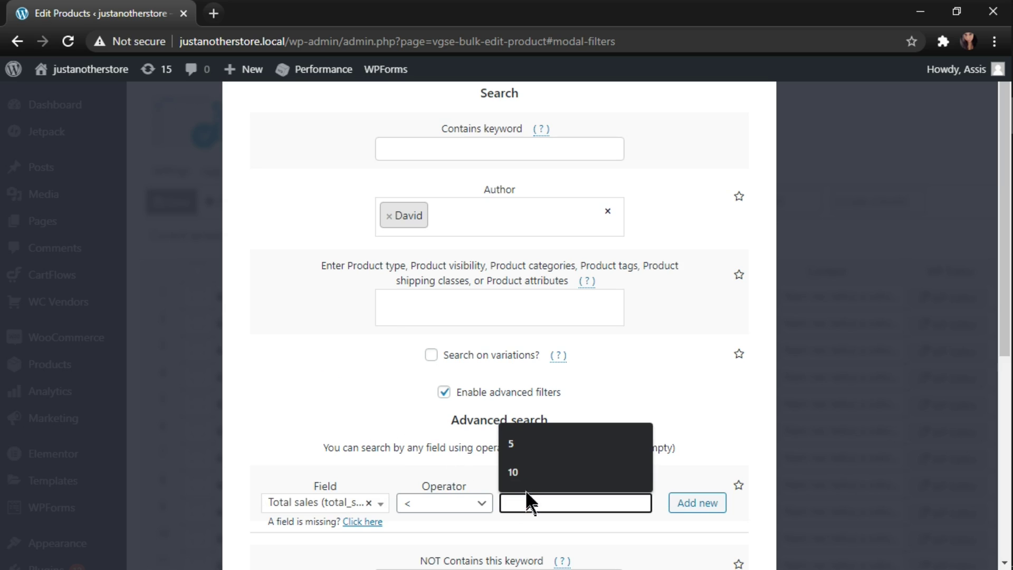
pyautogui.click(527, 438)
pyautogui.scroll(-7, 528, 438)
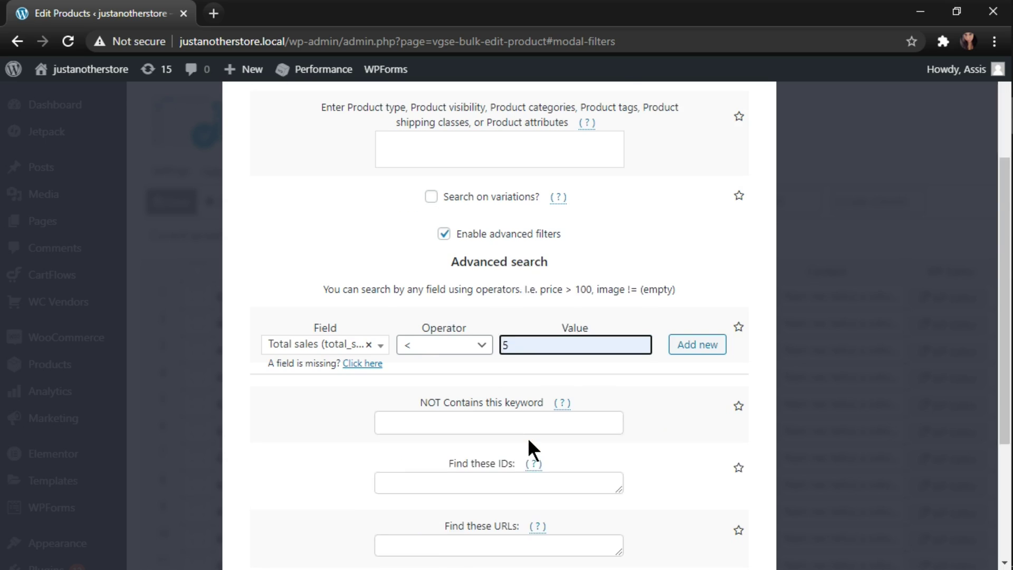
pyautogui.click(479, 499)
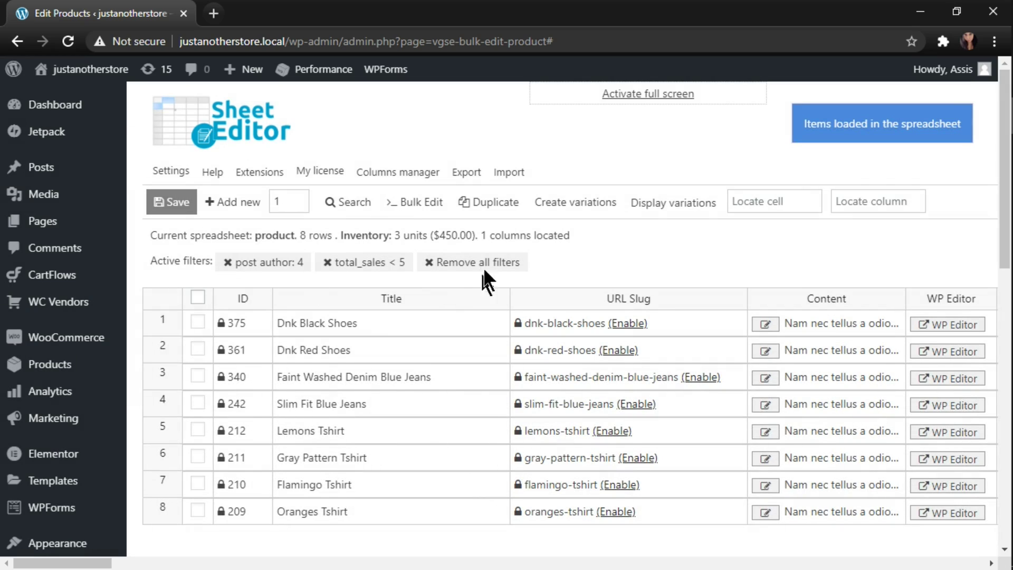
# Step: Locate the "total sales" column for the products filtered by author
pyautogui.click(877, 203)
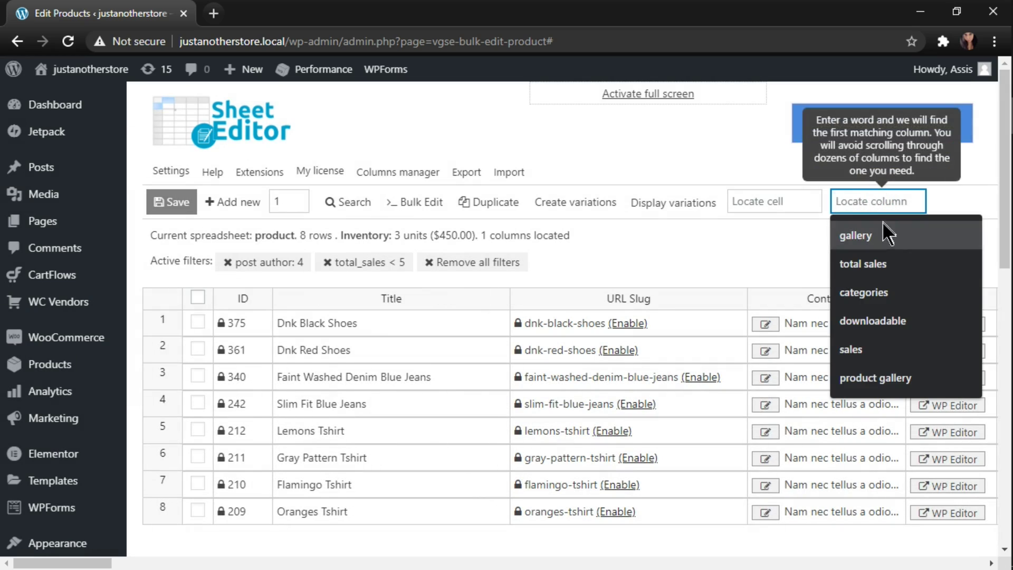
pyautogui.click(880, 258)
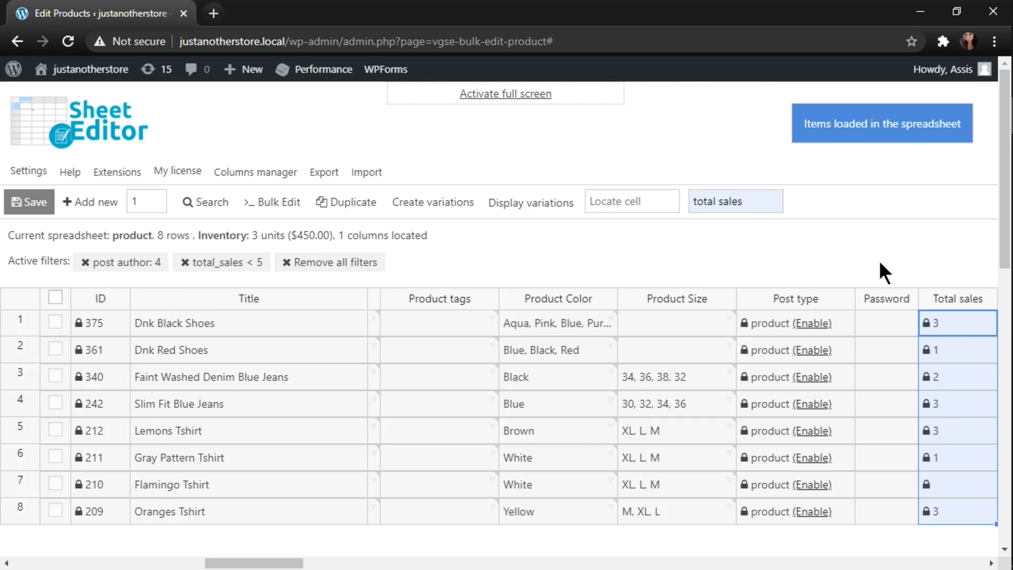